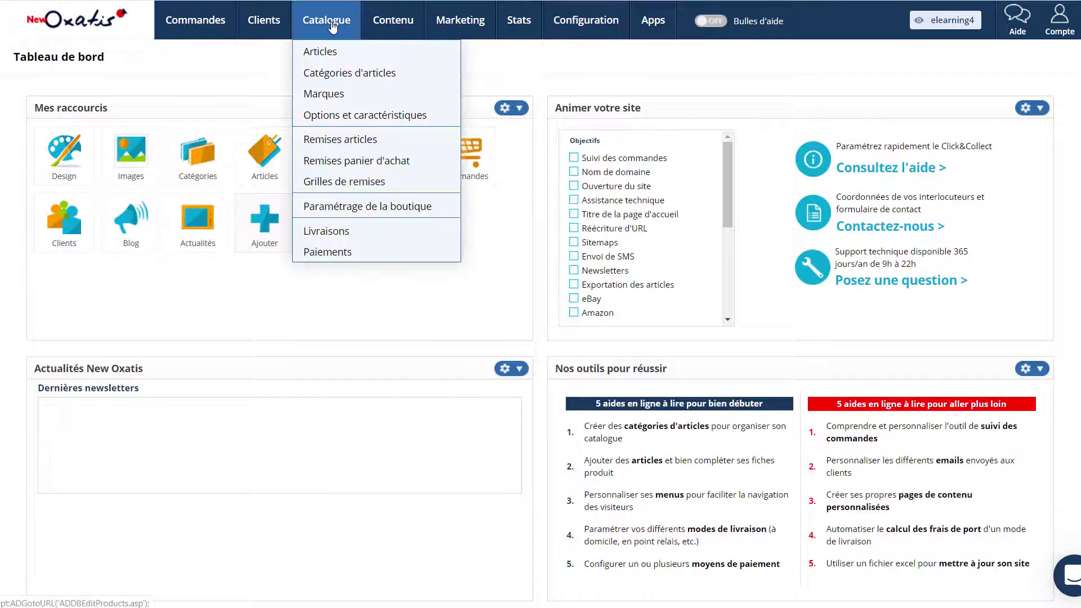
Add a new shopping cart discount named "Remise panier été 2021" with position 0.
left_click(332, 160)
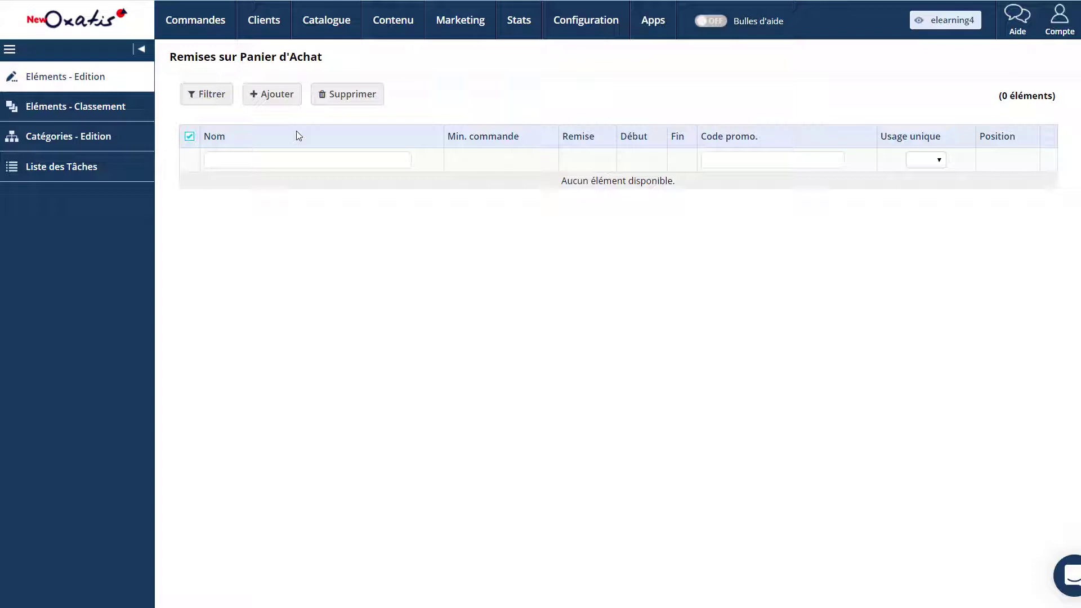
left_click(284, 97)
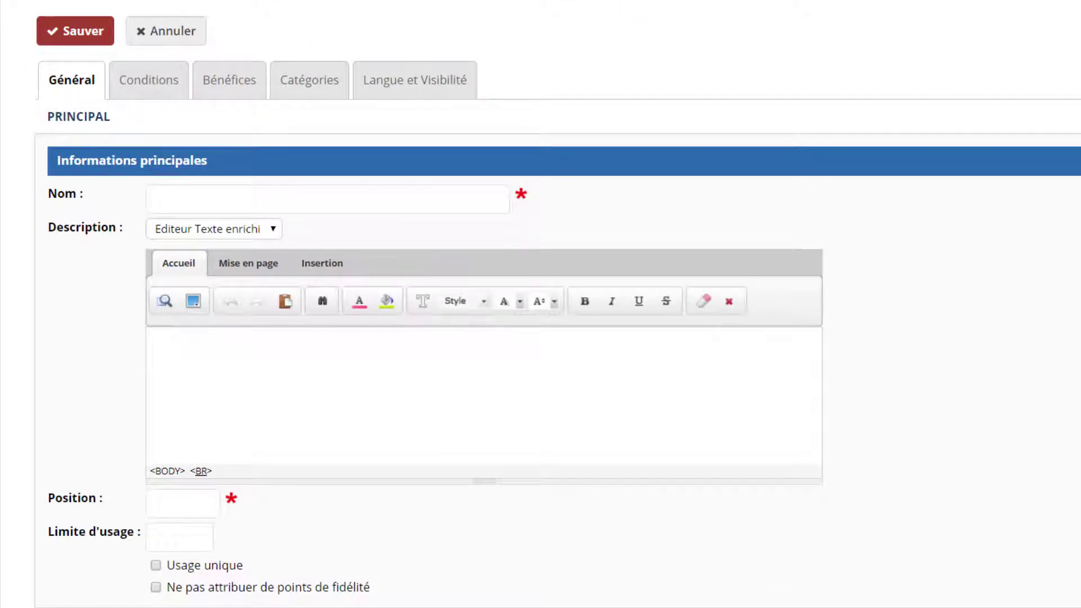
type("Remise panier été 2021")
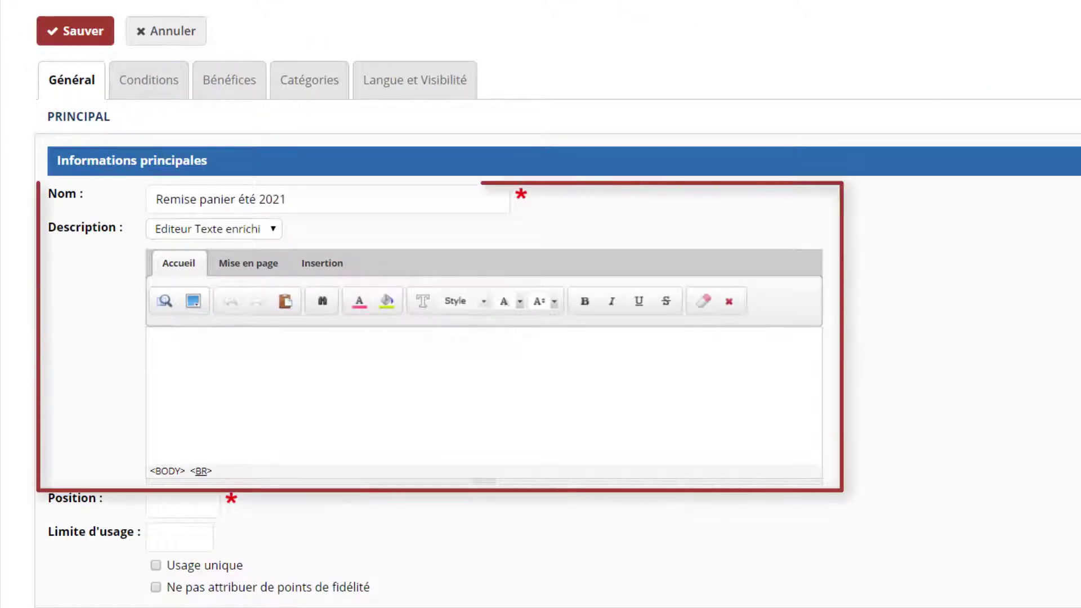
type("0")
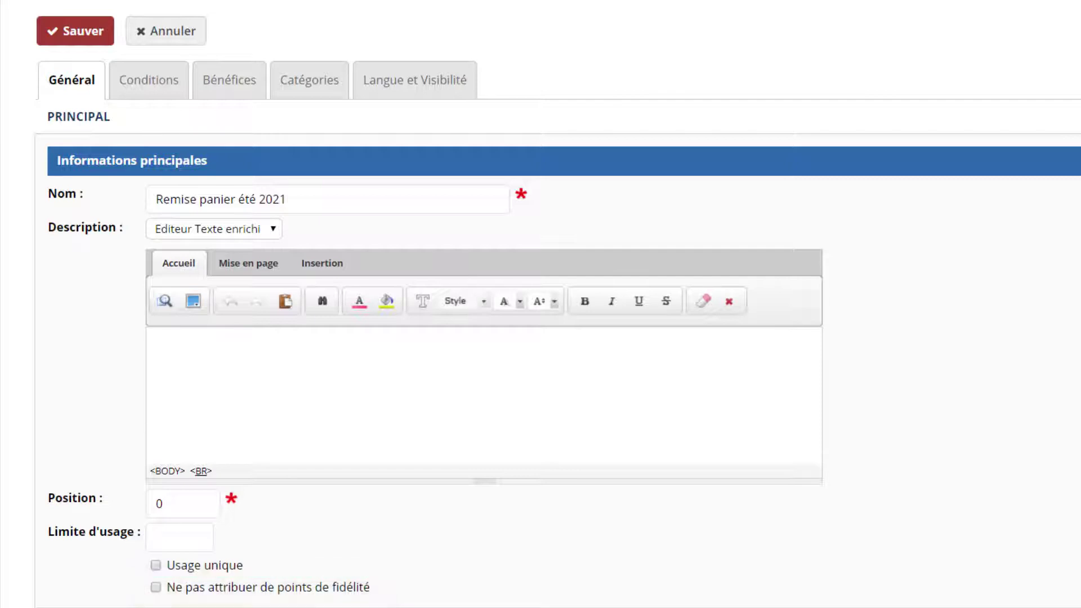
In the discount's conditions, set the minimum order amount excluding shipping to 50.
left_click(147, 84)
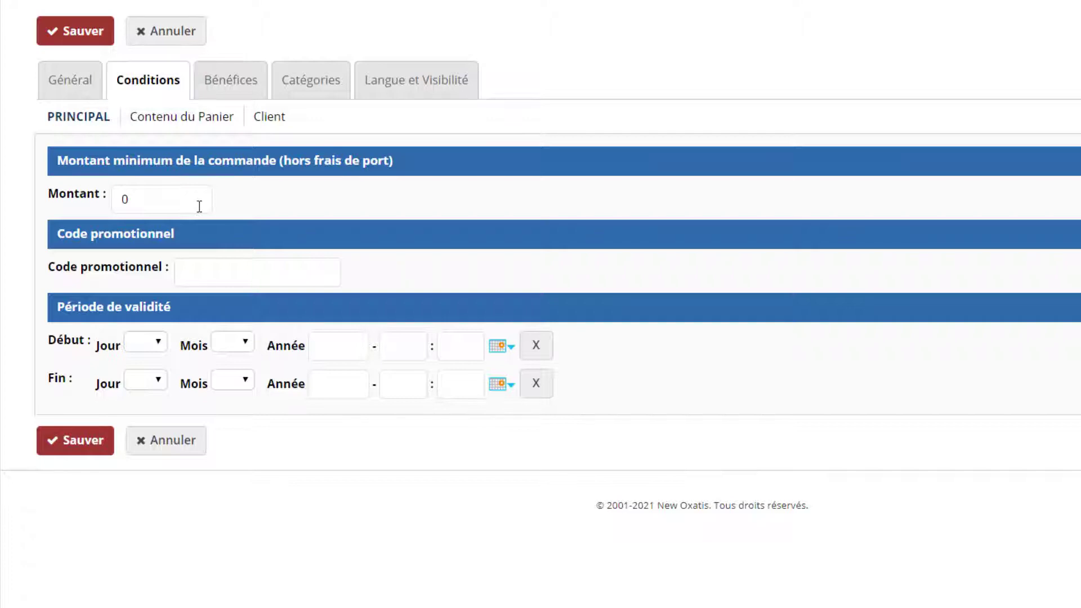
double_click(180, 198)
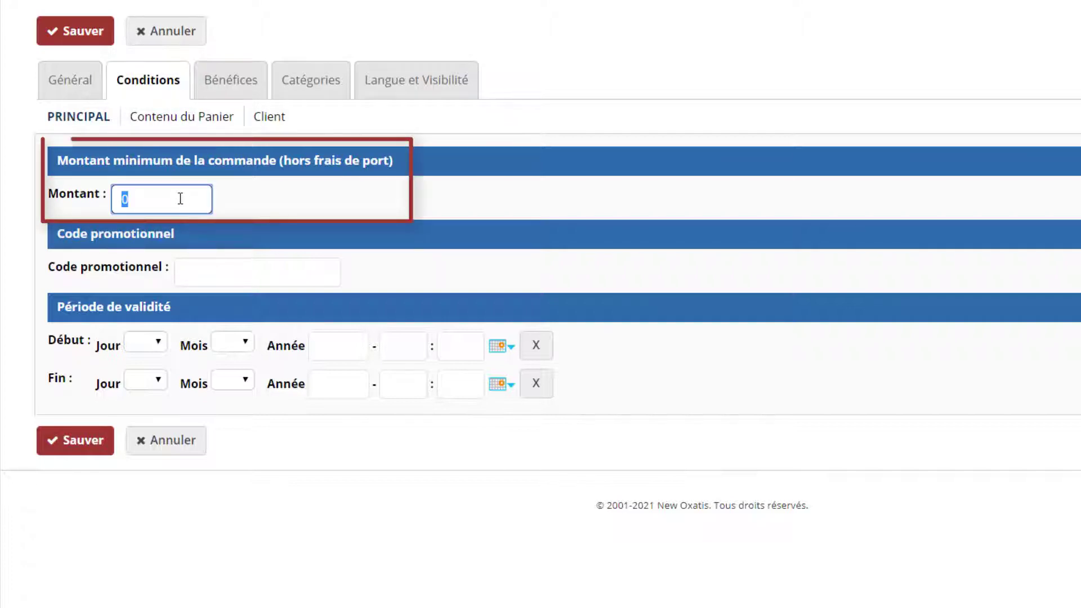
type("50")
left_click(236, 202)
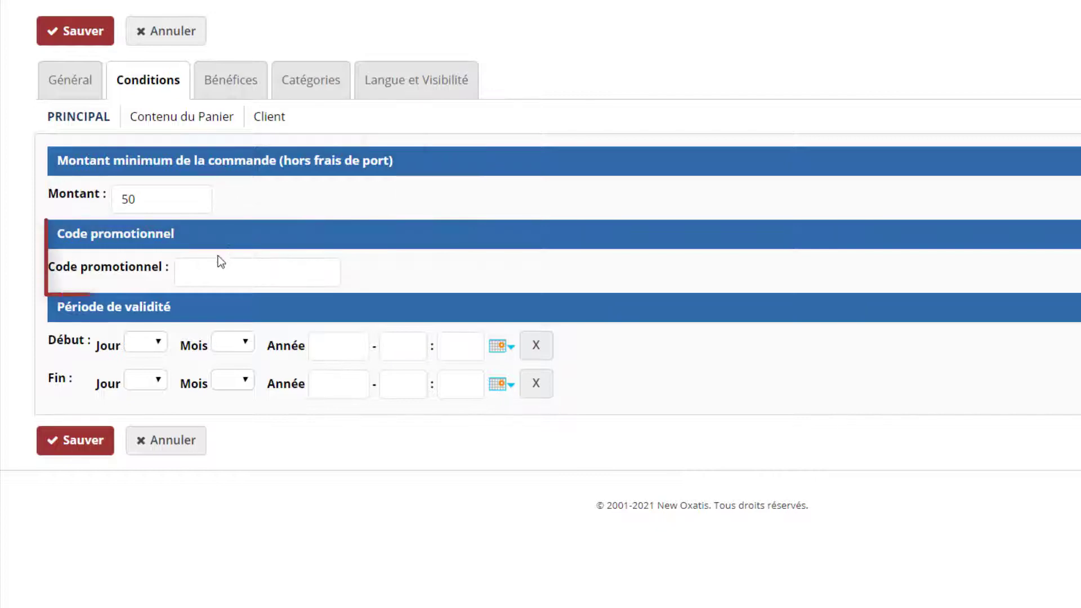
Set the discount's promotional code to ETE-2021 and look at the code field on the storefront cart page.
left_click(207, 275)
type("ETE")
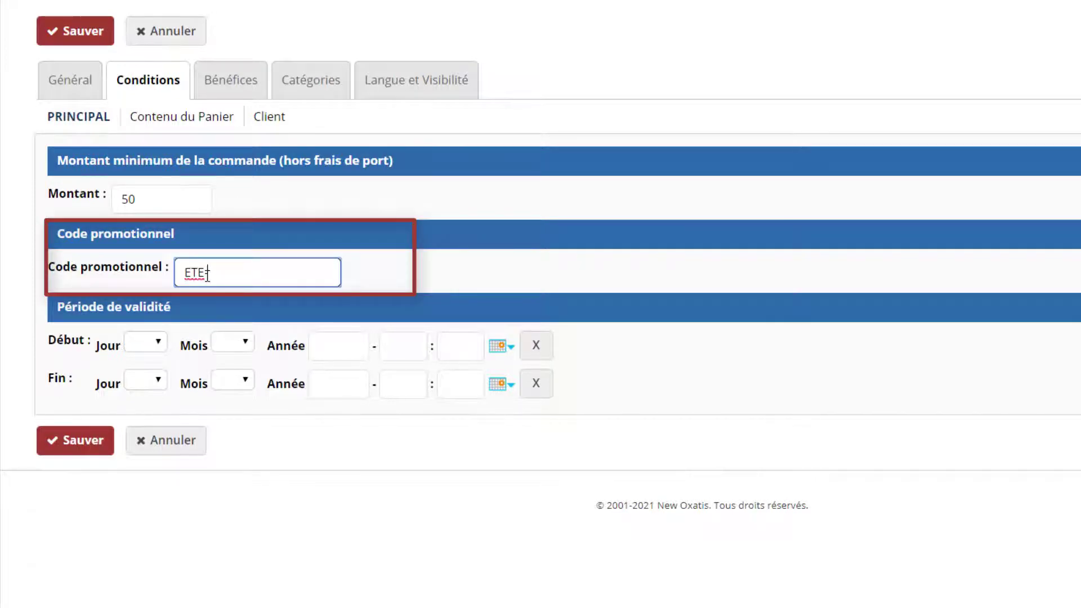
type("-2021")
left_click(373, 271)
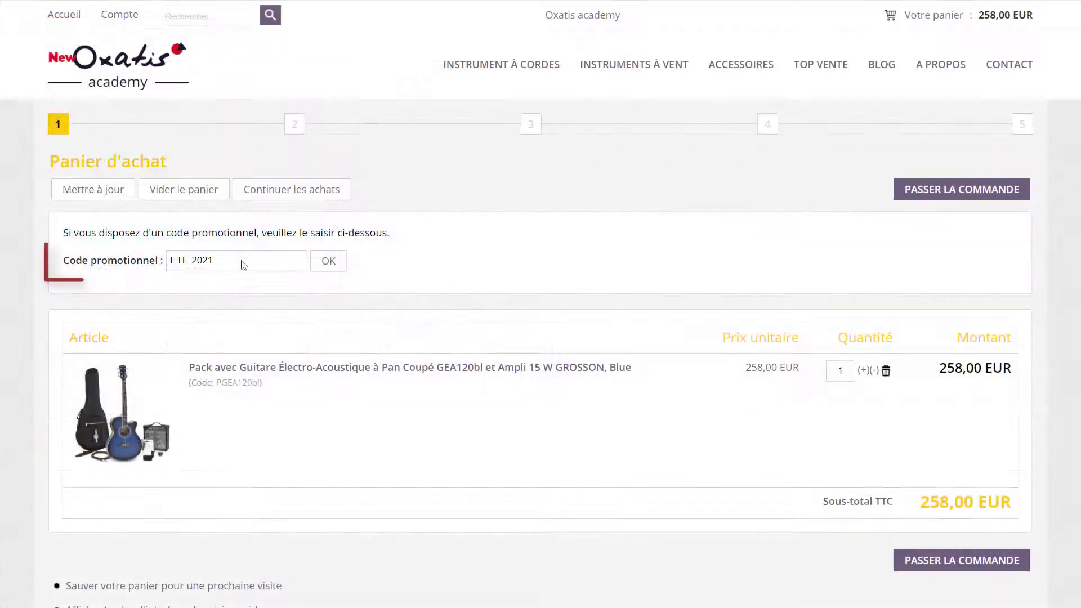
left_click(244, 265)
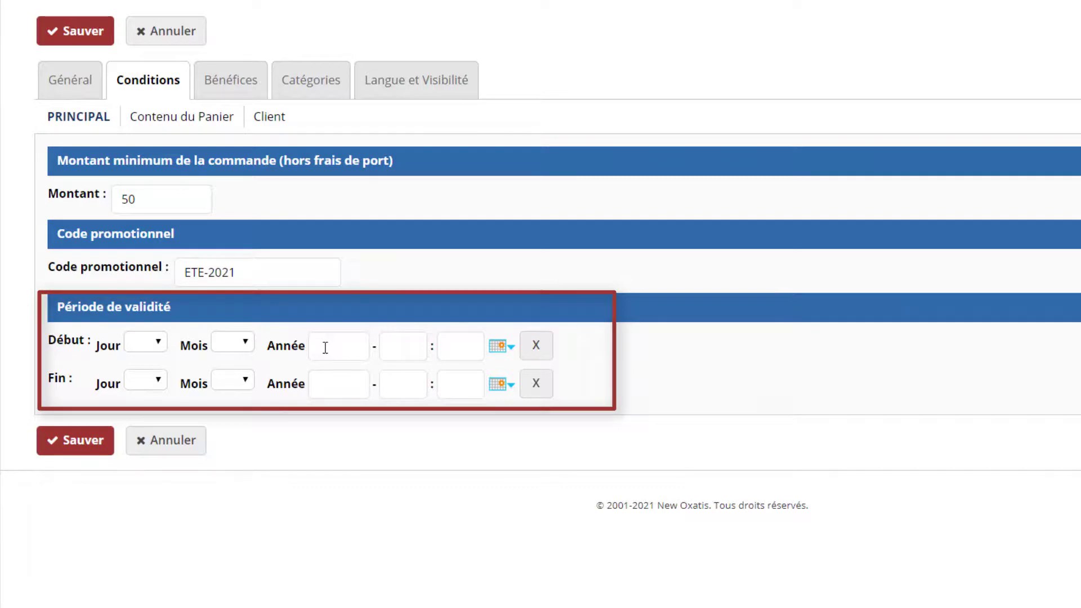
Examine the start date choices of the validity period and the conditions on cart contents.
left_click(126, 345)
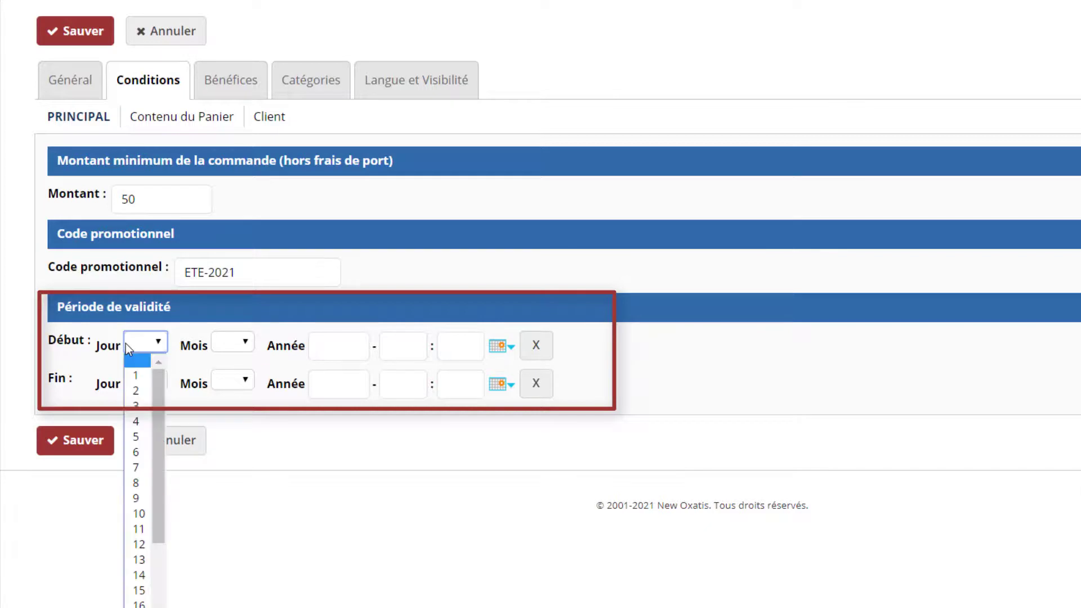
left_click(126, 344)
left_click(231, 342)
left_click(189, 121)
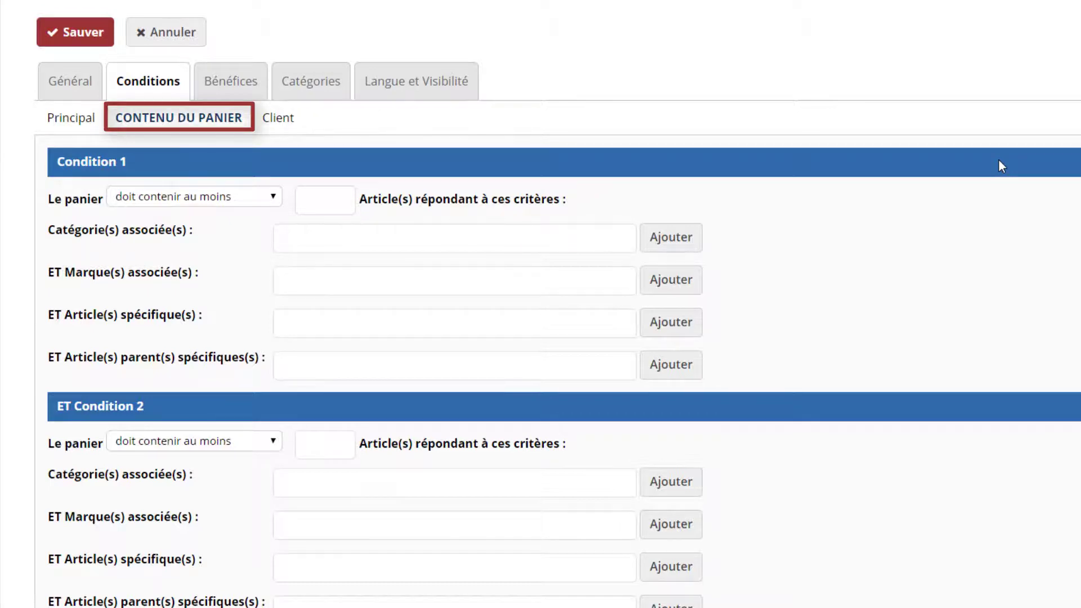
scroll(998, 160, "down", 5)
scroll(1001, 179, "up", 5)
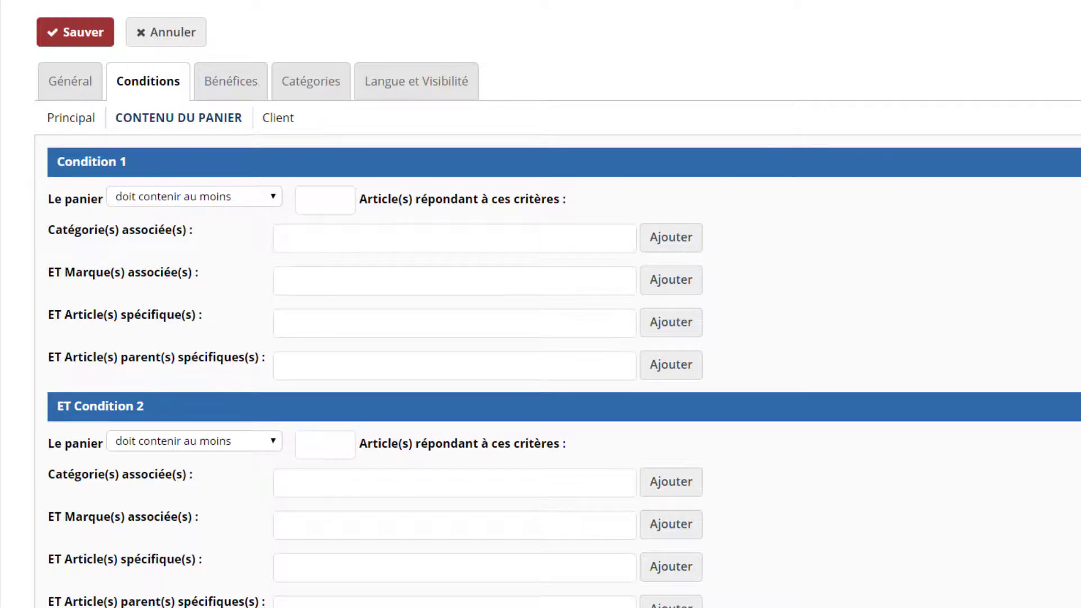
Restrict the discount to customers in the Clients category.
left_click(280, 125)
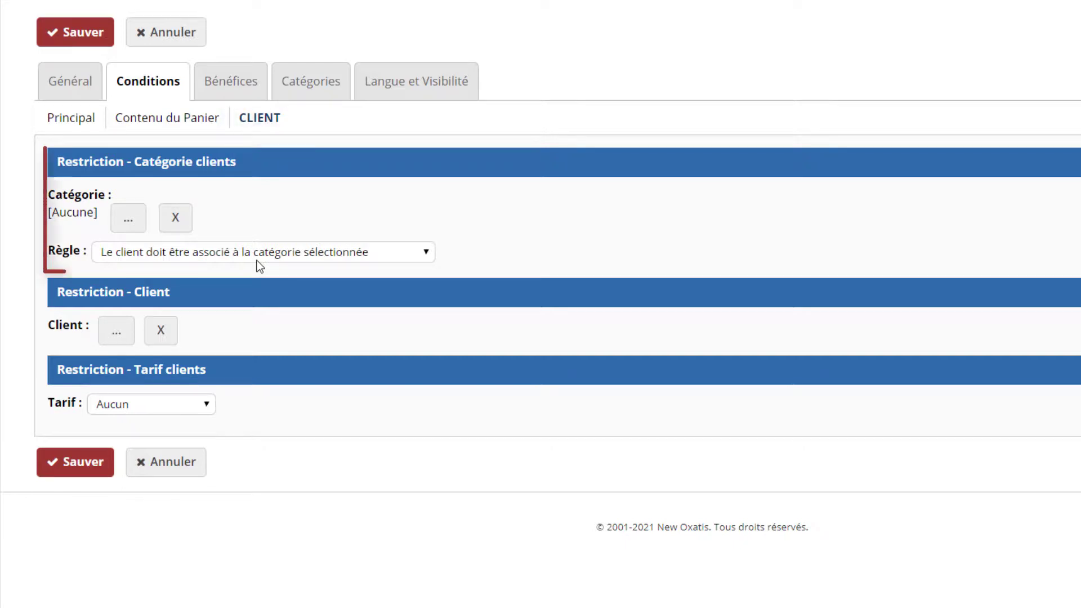
left_click(129, 223)
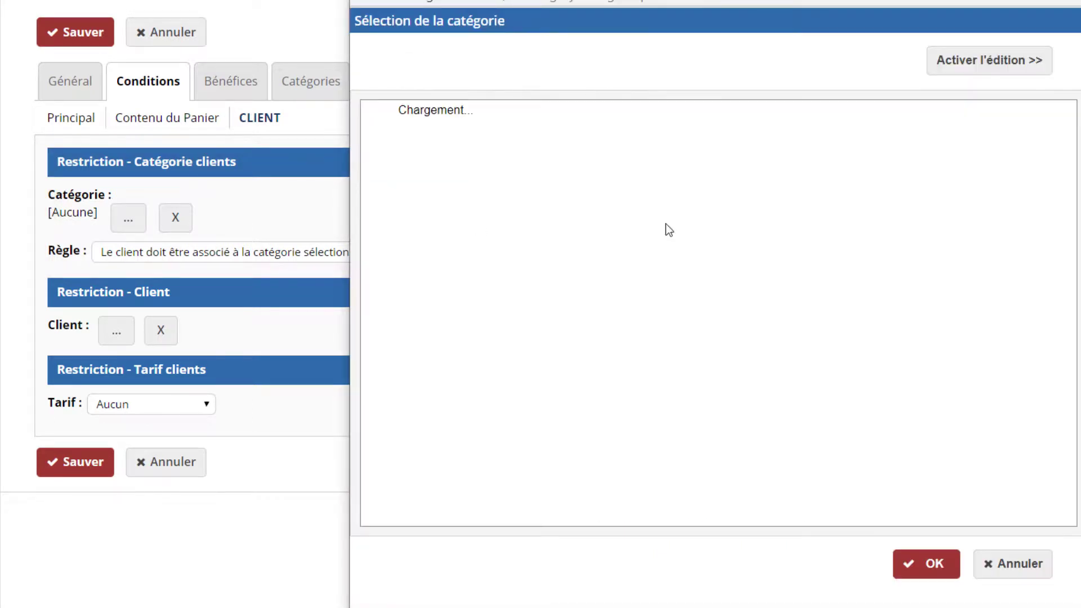
left_click(416, 110)
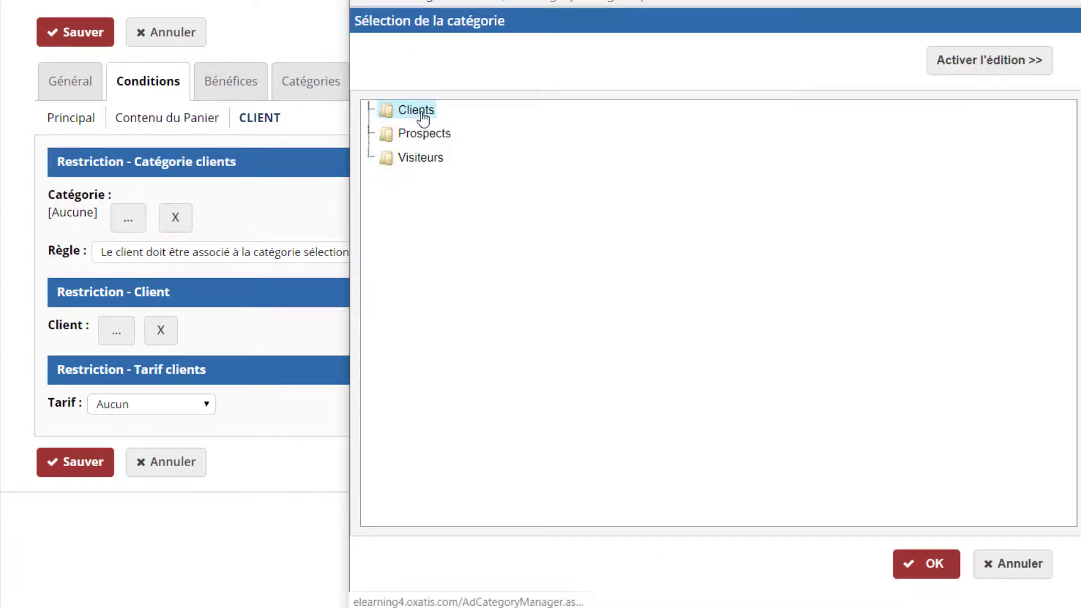
left_click(925, 567)
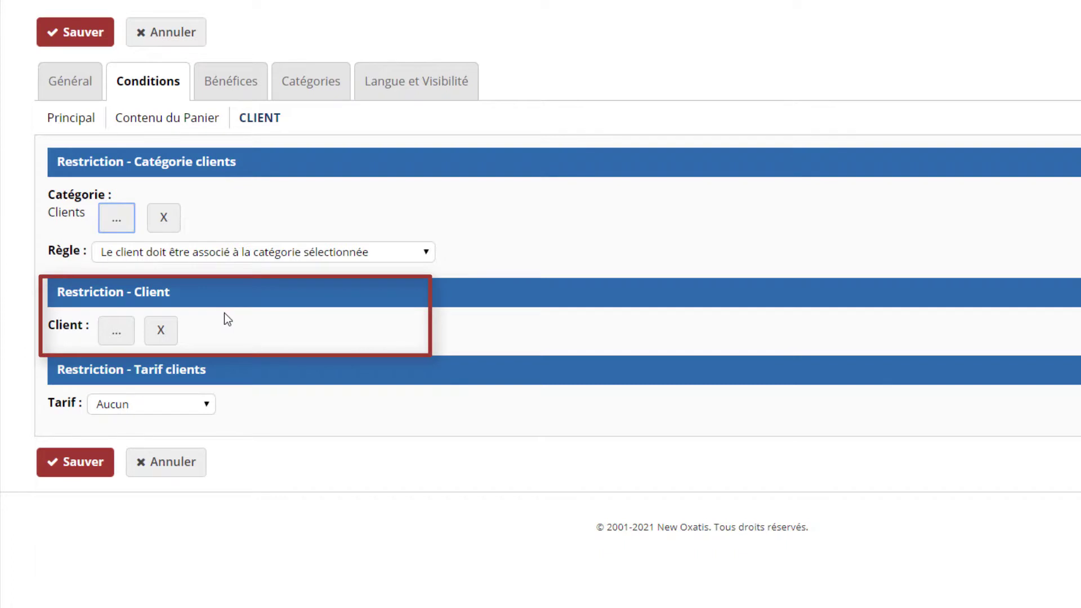
Restrict the discount to the first customer in the user file and set the customer rate restriction to "Associer au tarif 1".
left_click(118, 331)
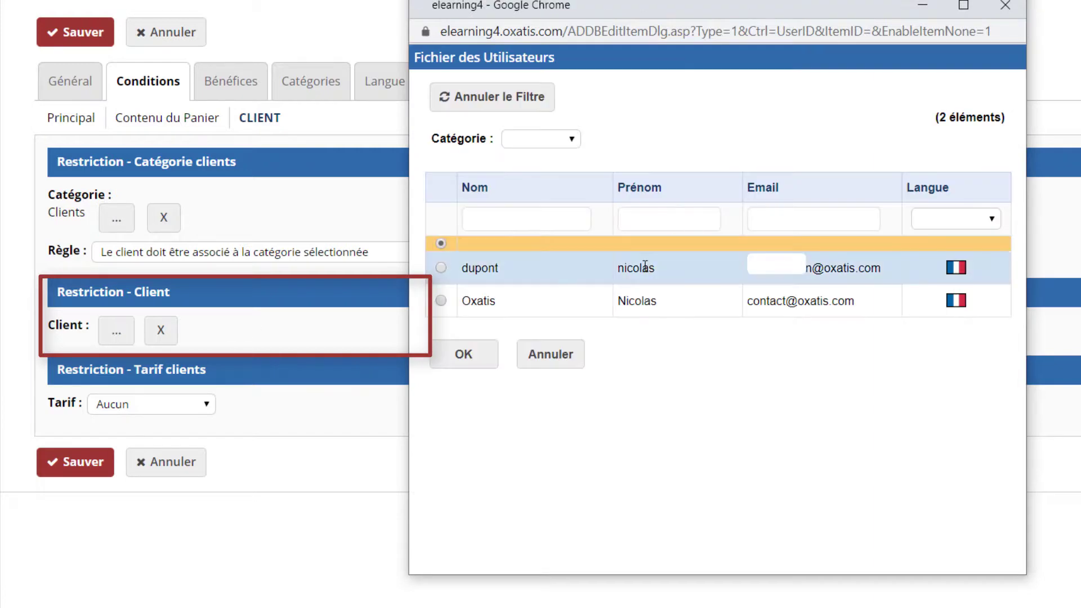
left_click(438, 268)
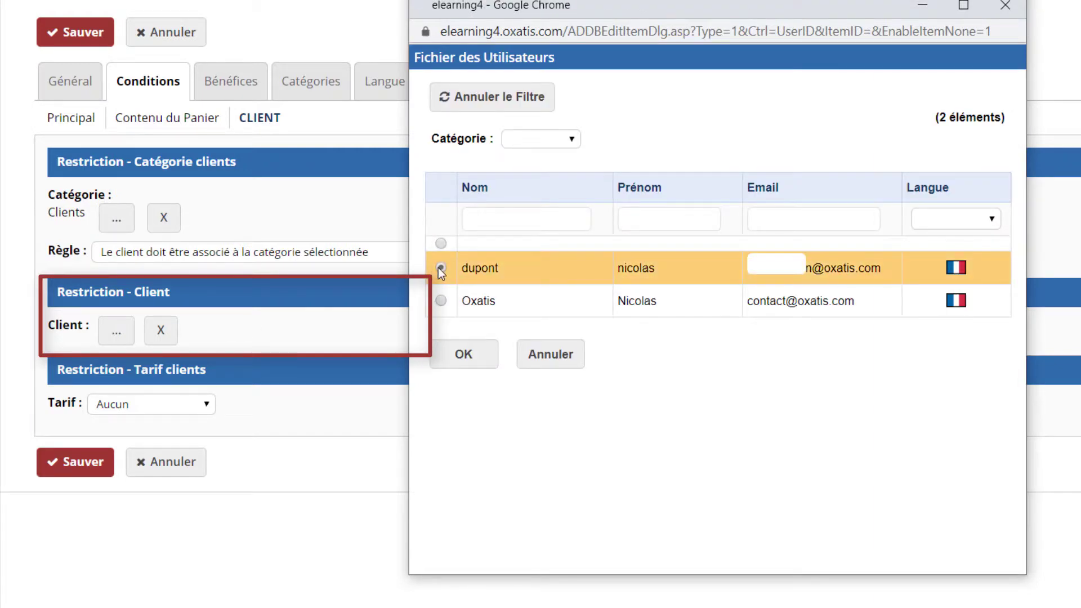
left_click(464, 355)
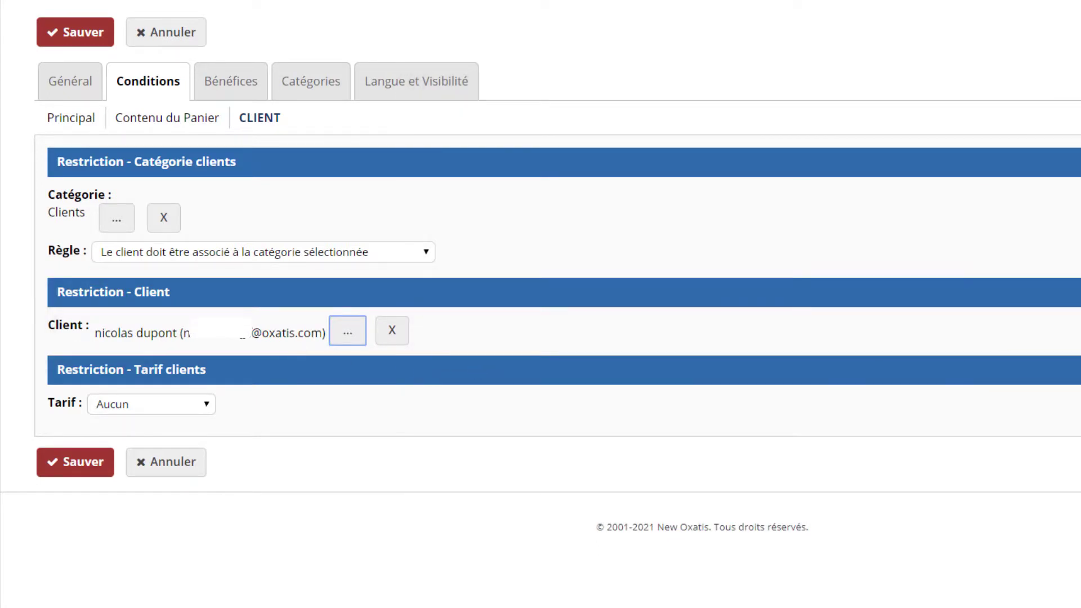
left_click(164, 403)
left_click(166, 439)
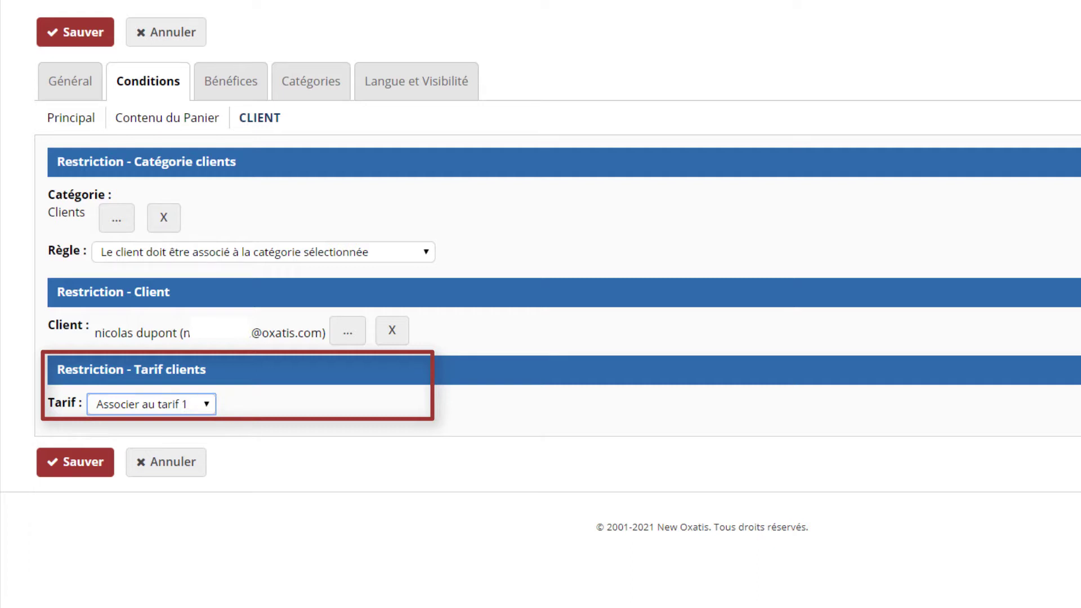
Set the discount's benefits to 20 percent off the order amount and free shipping with La poste Colissimo.
left_click(227, 84)
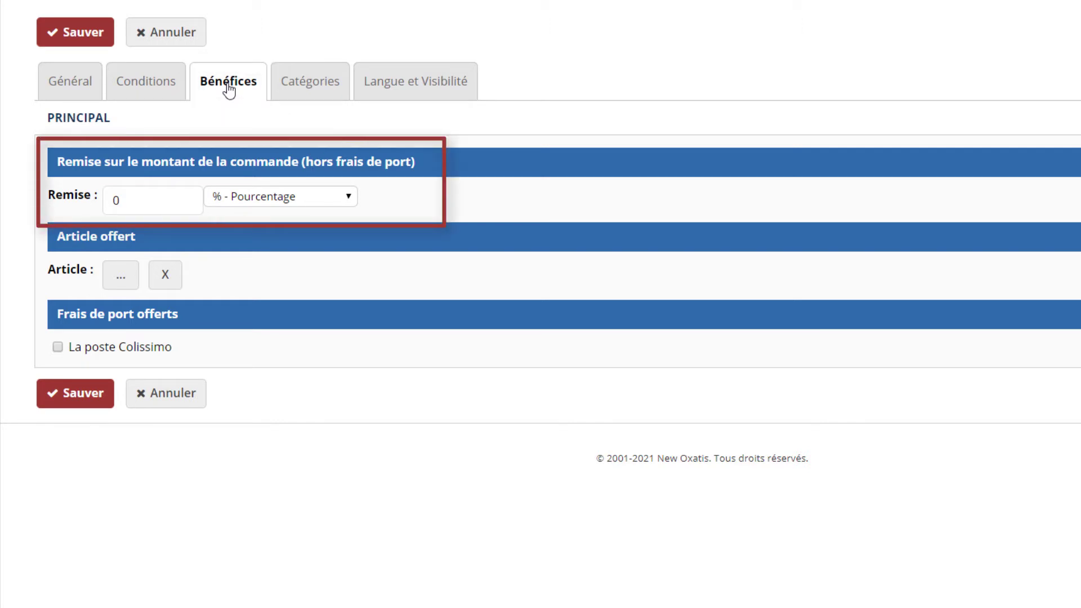
left_click(258, 204)
left_click(270, 216)
left_click(162, 200)
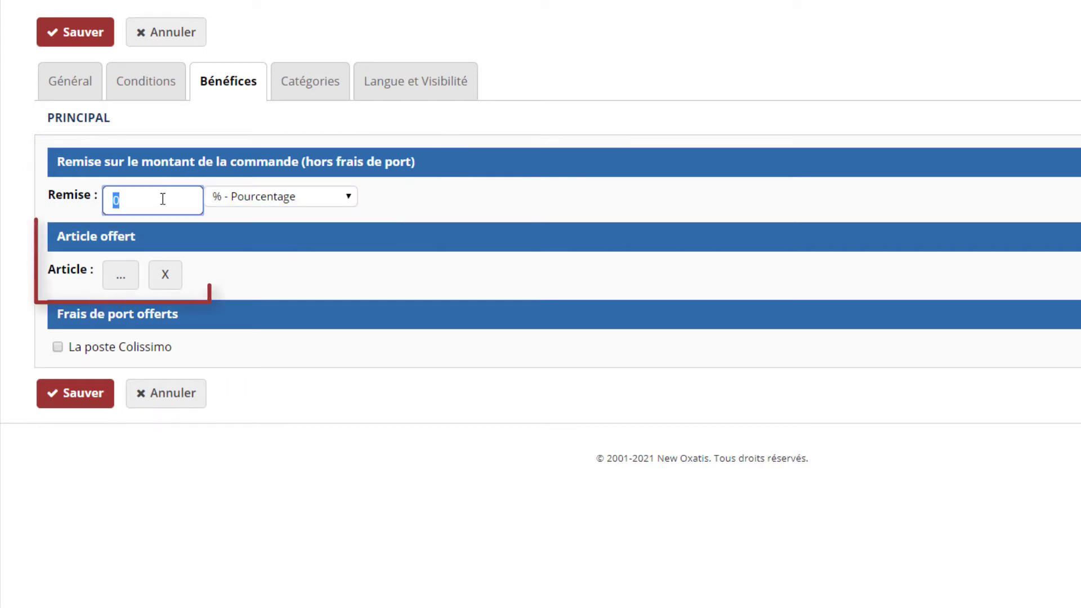
type("20")
left_click(92, 349)
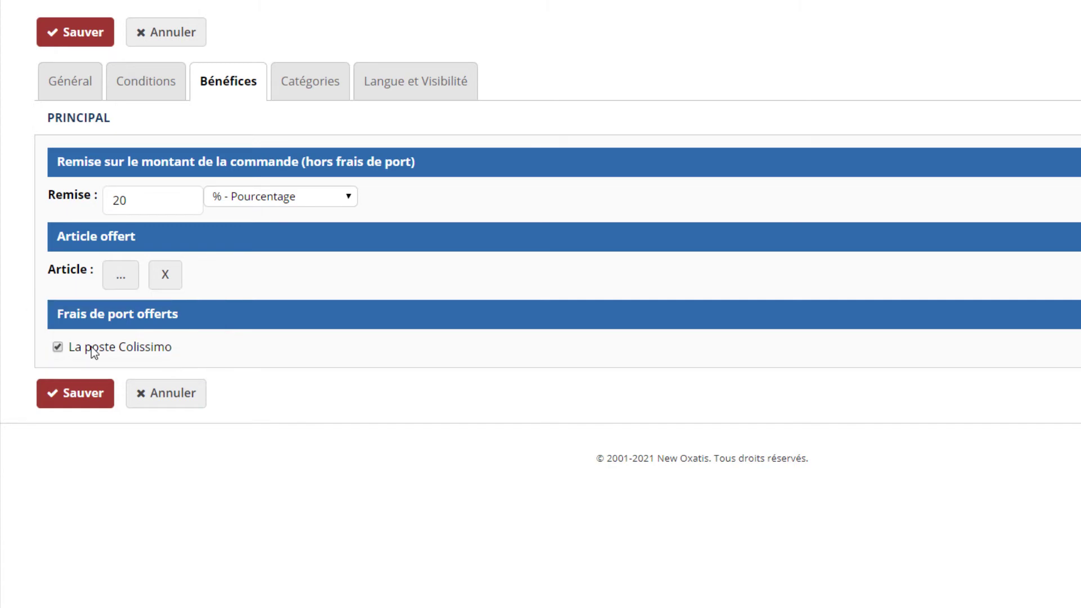
Review the discount's category classification, presentation language rule and publication state options.
left_click(306, 92)
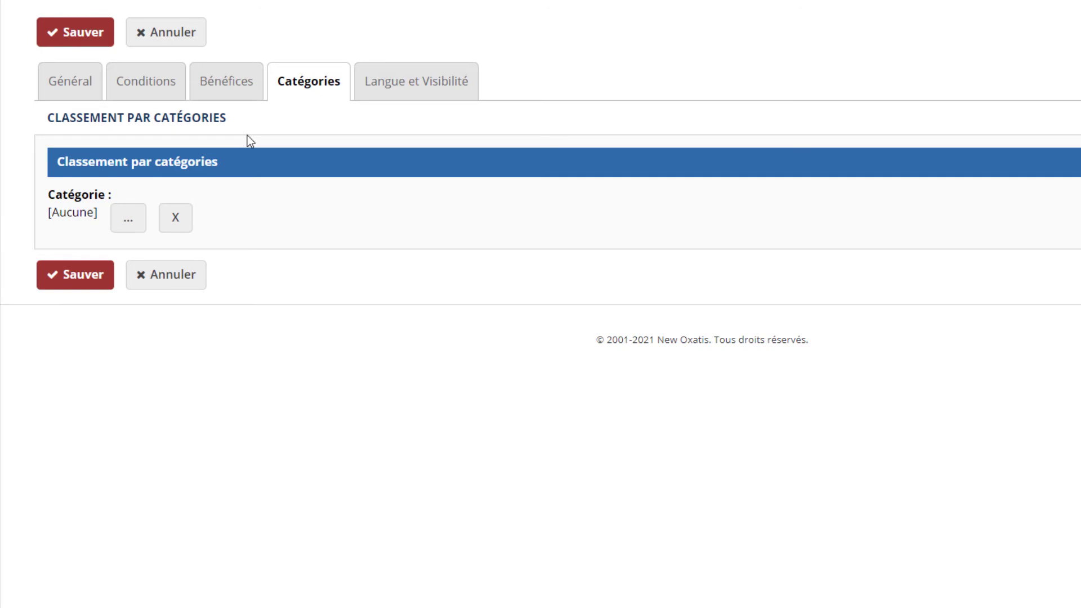
left_click(404, 99)
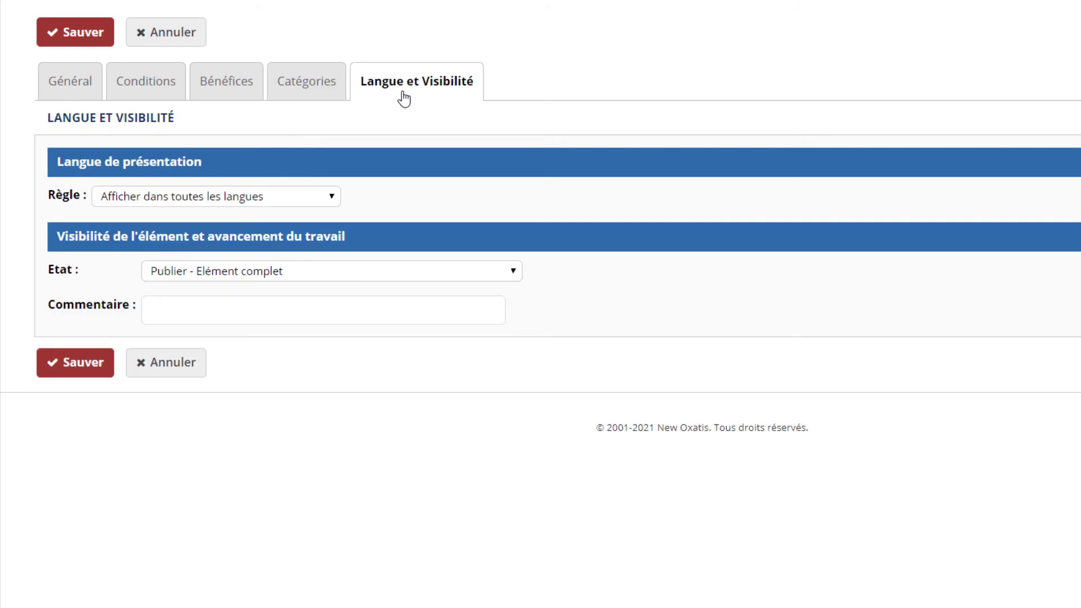
left_click(263, 270)
left_click(374, 253)
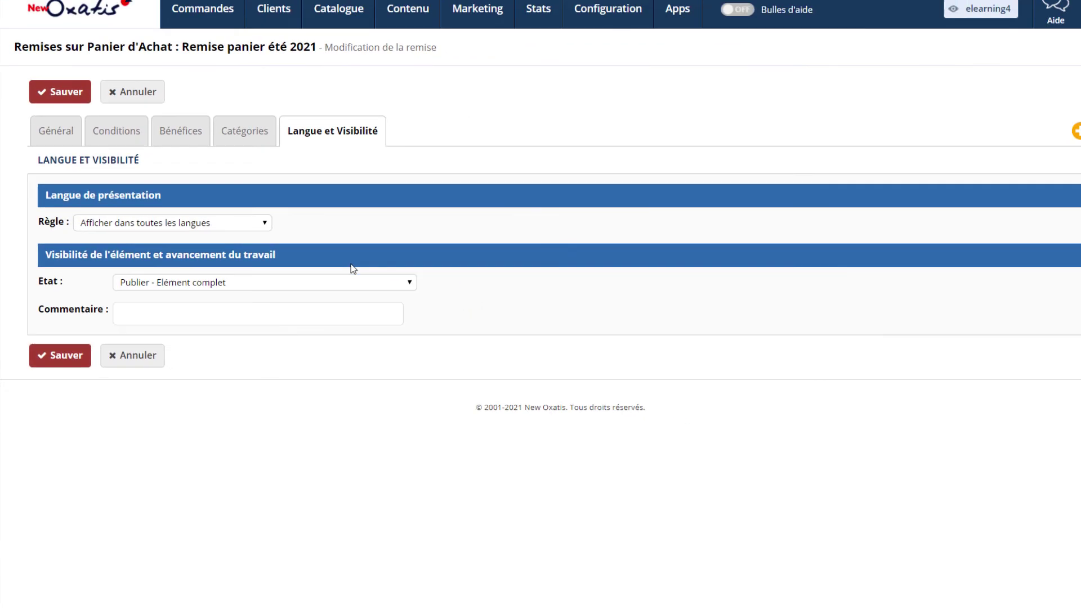